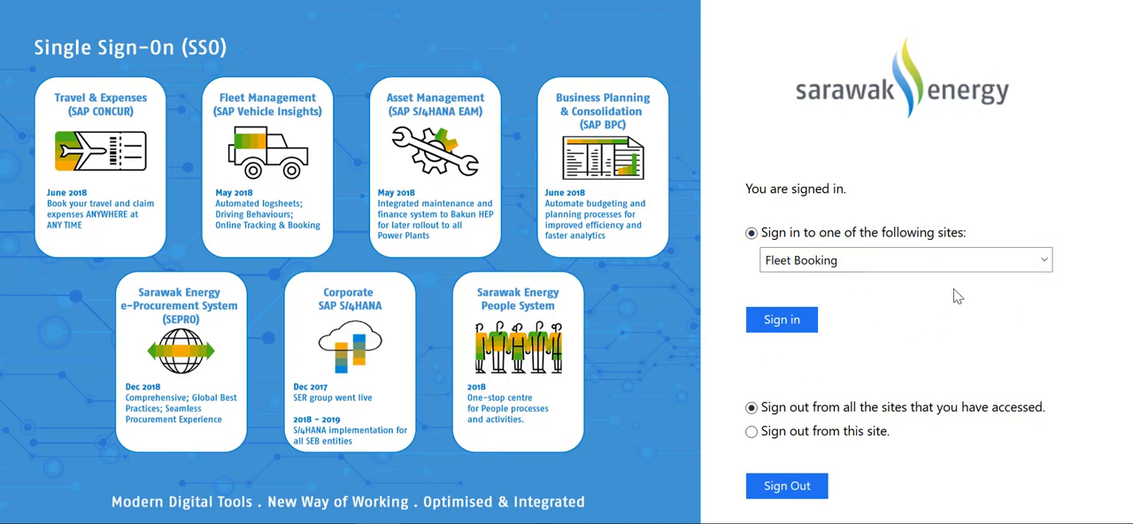
# Choose SEPRO QAS as the site and sign in to it
pyautogui.click(1045, 261)
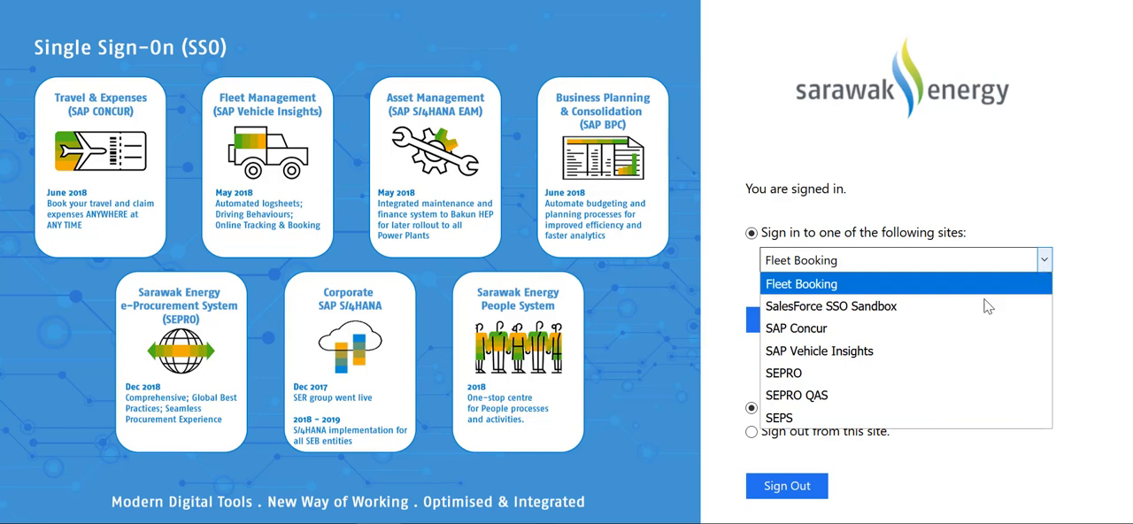
pyautogui.click(877, 395)
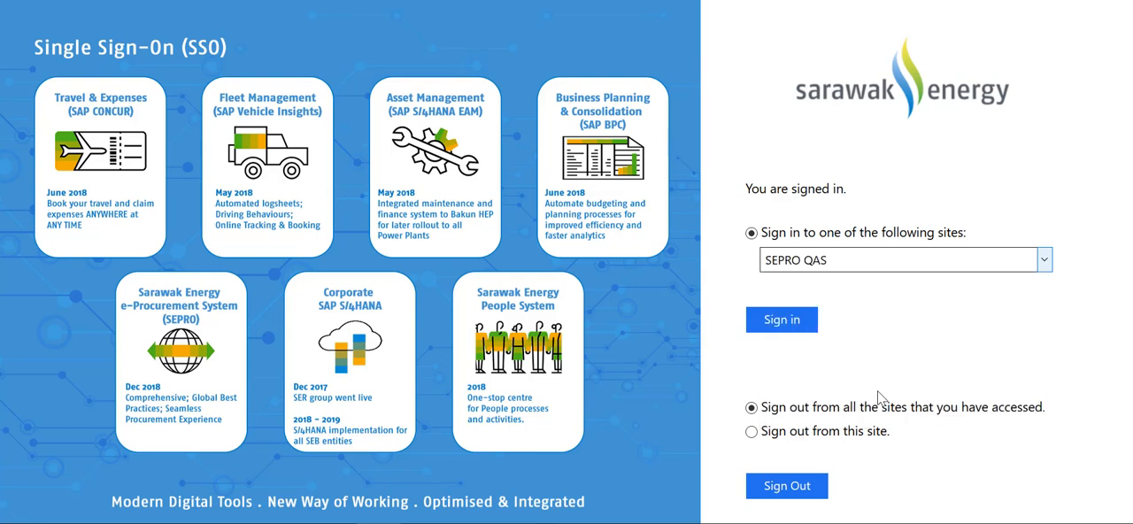
pyautogui.click(780, 329)
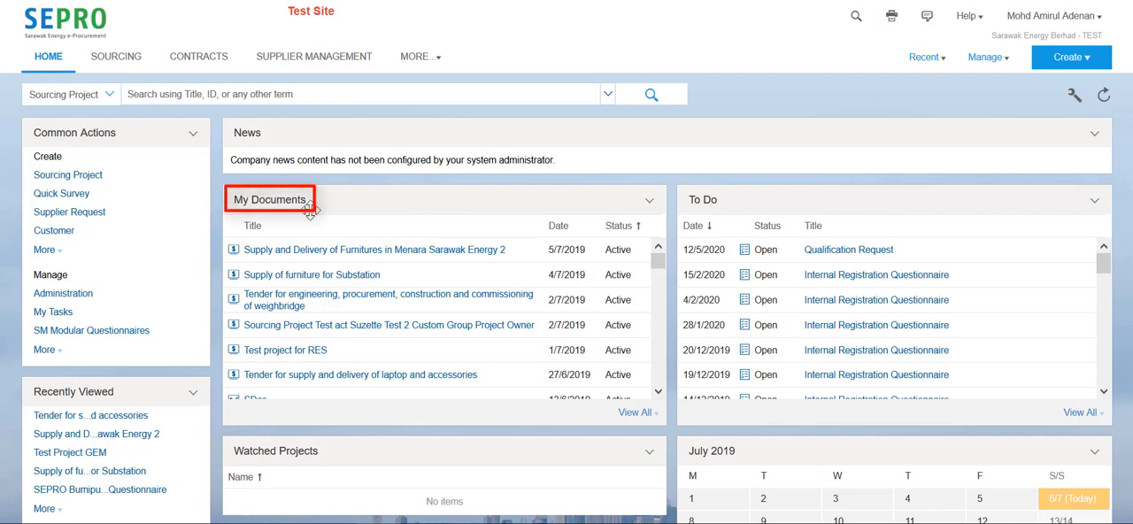
# Look through the My Documents list and start creating a new Sourcing Project
pyautogui.scroll(-8, 390, 288)
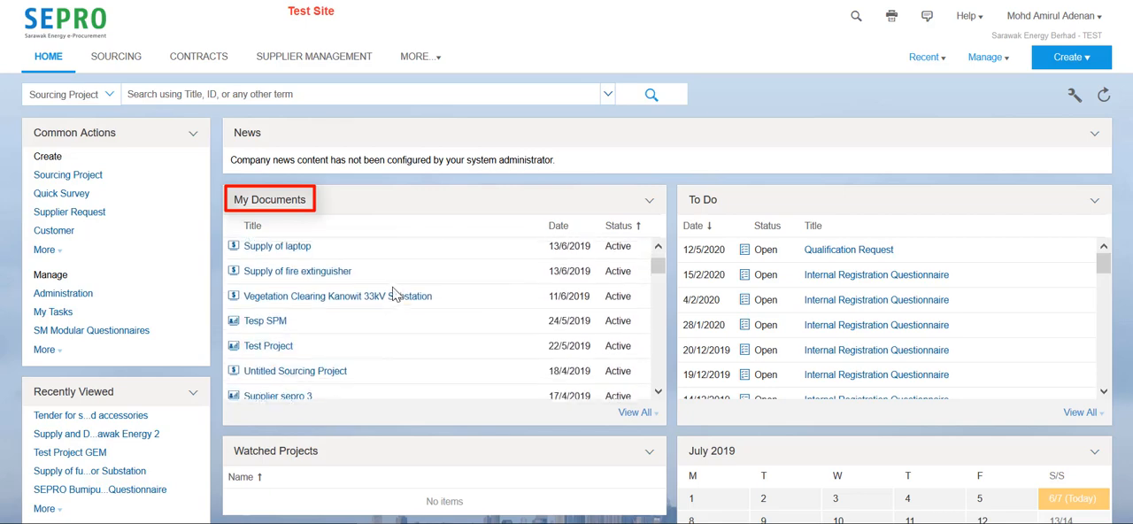
pyautogui.scroll(10, 389, 288)
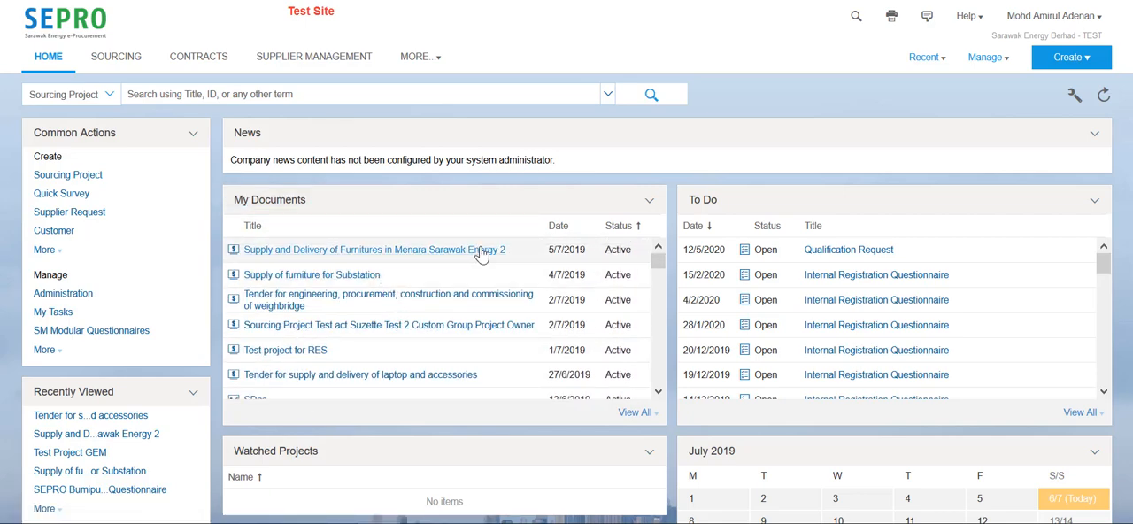
pyautogui.click(1051, 71)
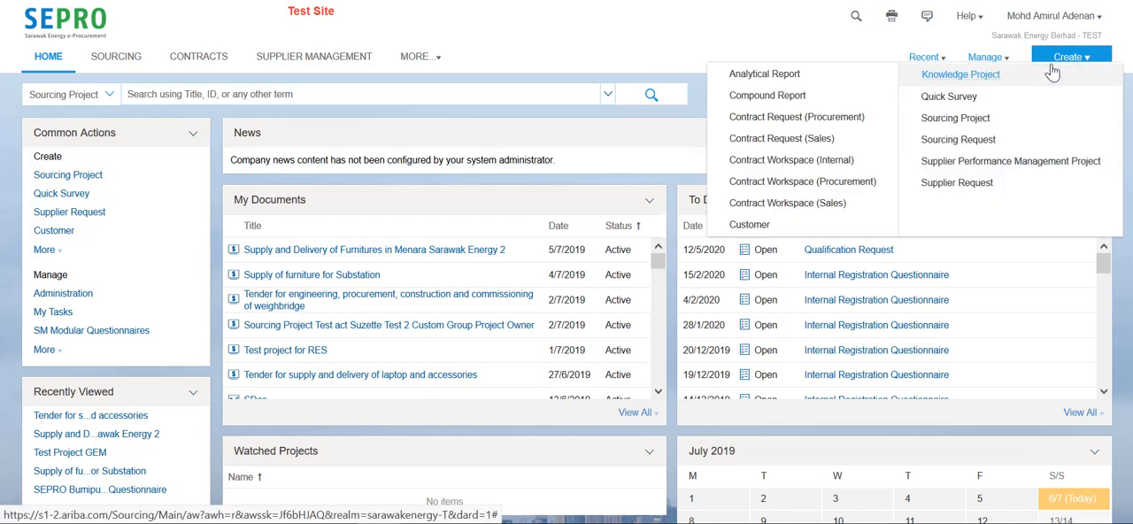
pyautogui.click(977, 128)
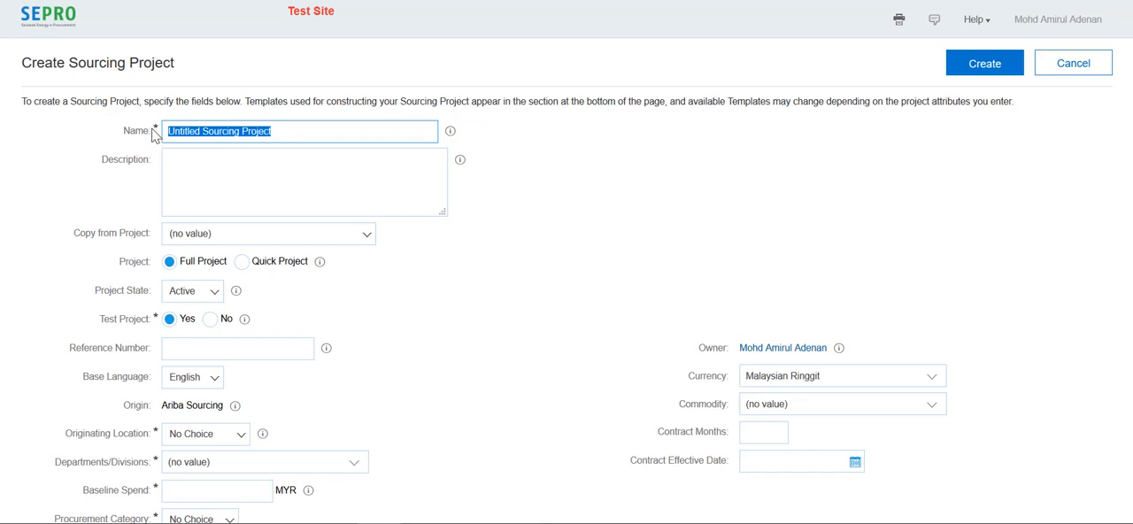
# Name the sourcing project "Supply and Delivery of Furnitures at Menara Sarawak Energy"
pyautogui.press('BackSpace')
pyautogui.moveTo(151, 129); pyautogui.dragTo(158, 130)
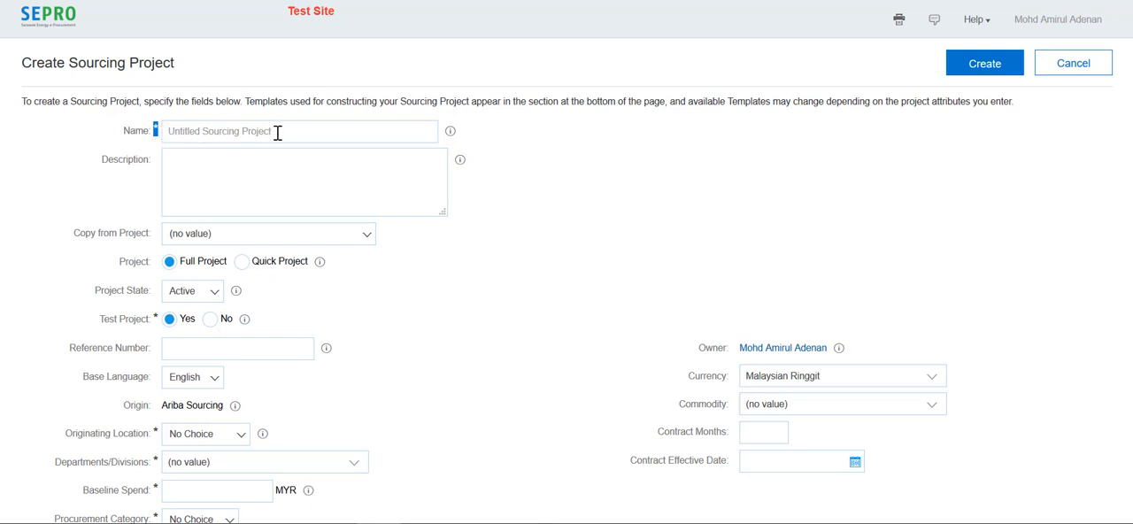
pyautogui.moveTo(283, 133); pyautogui.dragTo(163, 129)
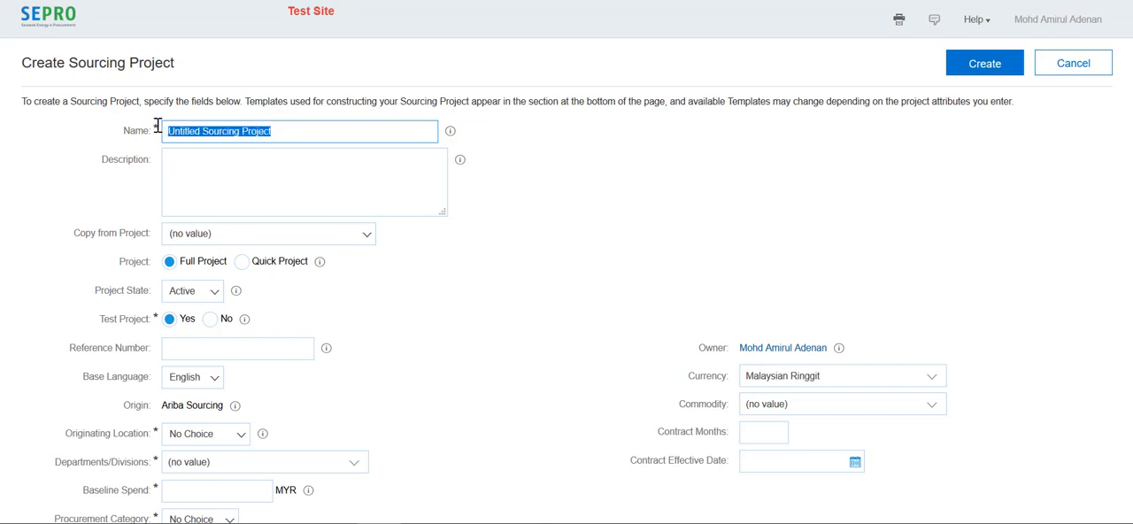
pyautogui.press('BackSpace')
pyautogui.write('Su')
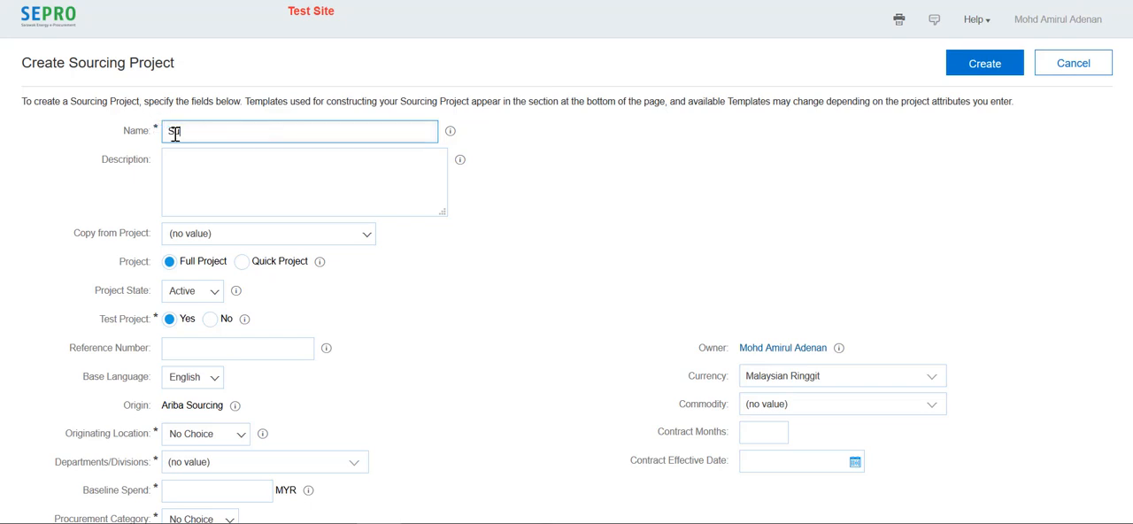
pyautogui.write('pply and Delivery of Furnitures at Menara Sarawak Energy')
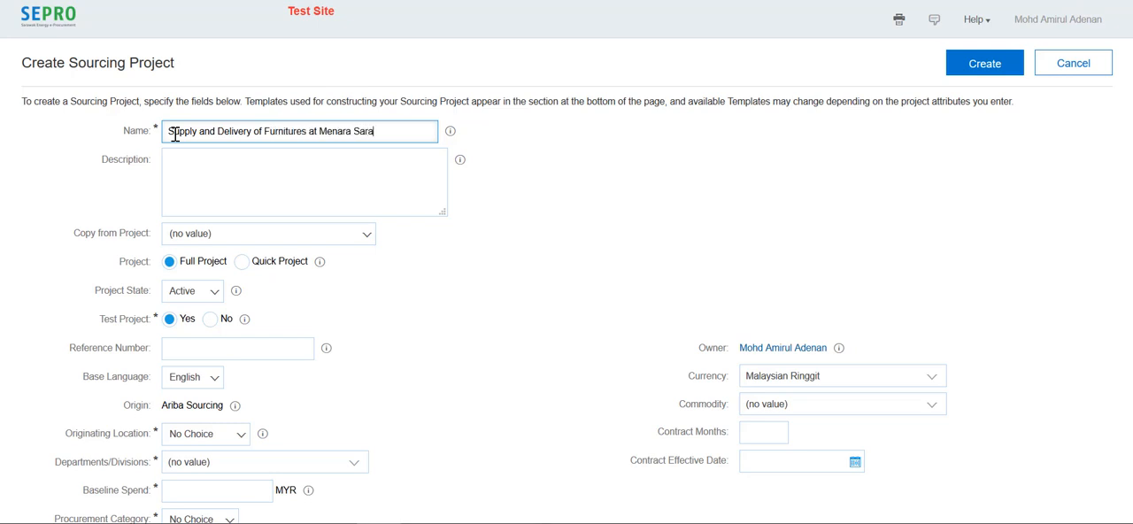
# Enter the description "Menara Sarawak Energy, The Isthmus." with a numbered list headed "Items:": Office Desk, Conference Table and Office Table
pyautogui.click(193, 166)
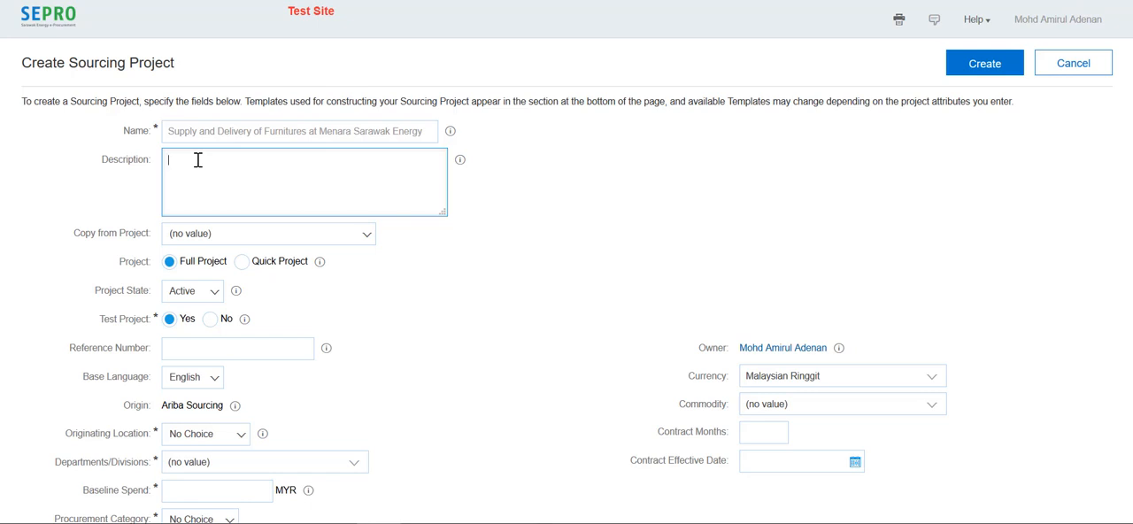
pyautogui.write('Menara Sarawak Energy, The Isthmus.')
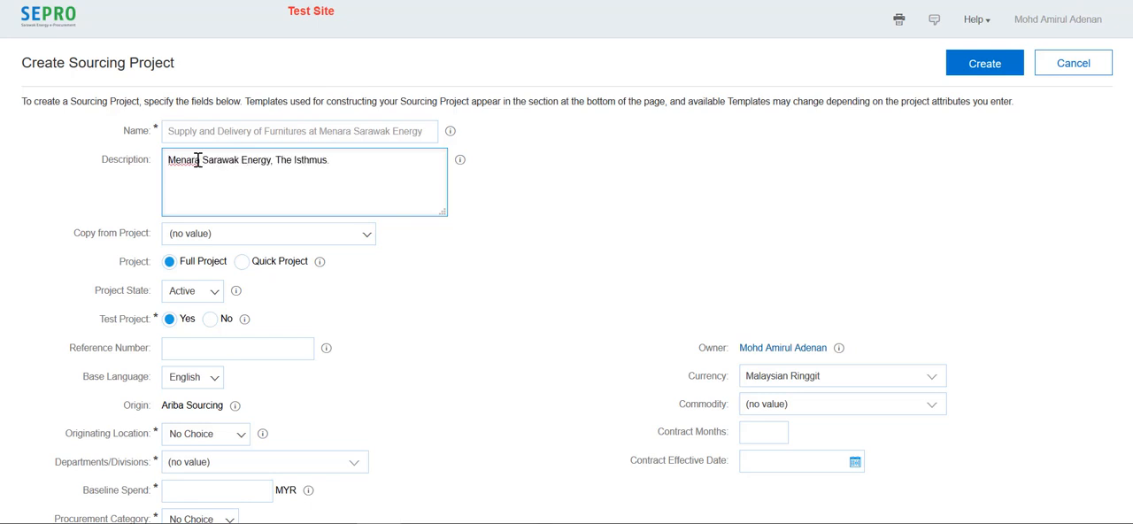
pyautogui.press('Return')
pyautogui.write('Items:')
pyautogui.press('Return')
pyautogui.write('1. Office Desk,')
pyautogui.press('Return')
pyautogui.write('2. Conference Table,')
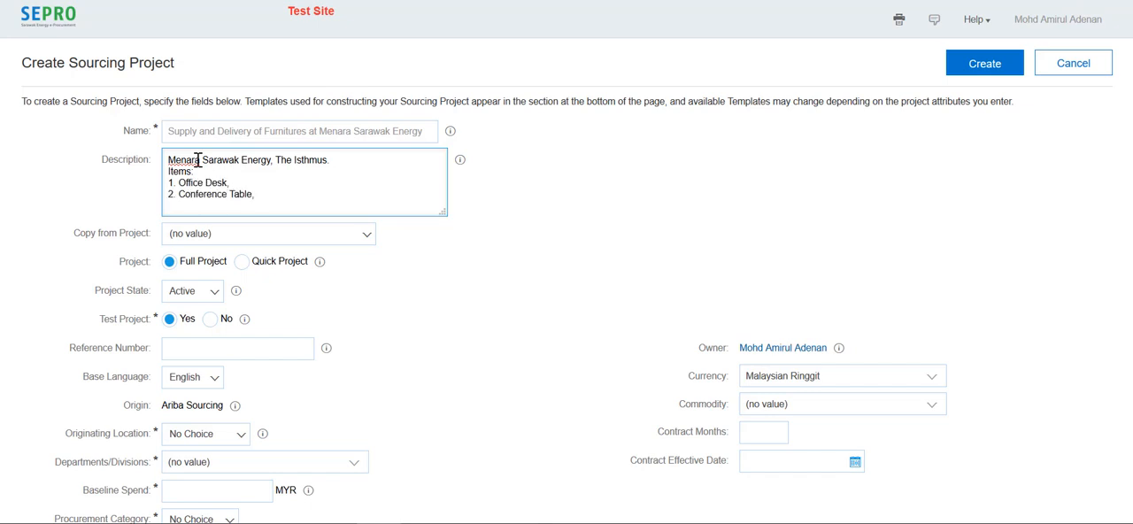
pyautogui.press('Return')
pyautogui.write('3. Office Table')
# View the projects available to copy from without choosing one, and set the reference number to Tender01/2019
pyautogui.click(363, 239)
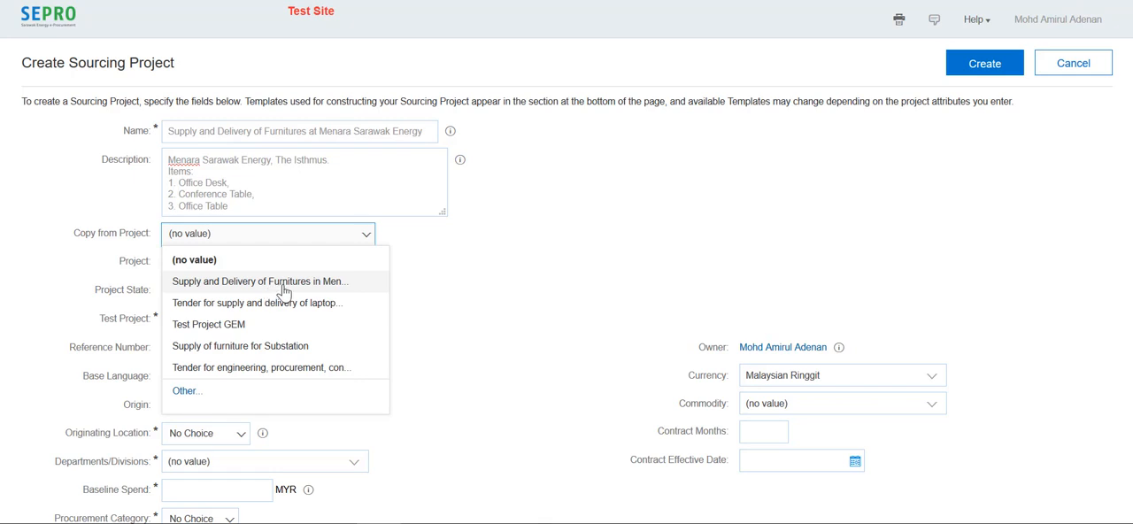
pyautogui.click(427, 278)
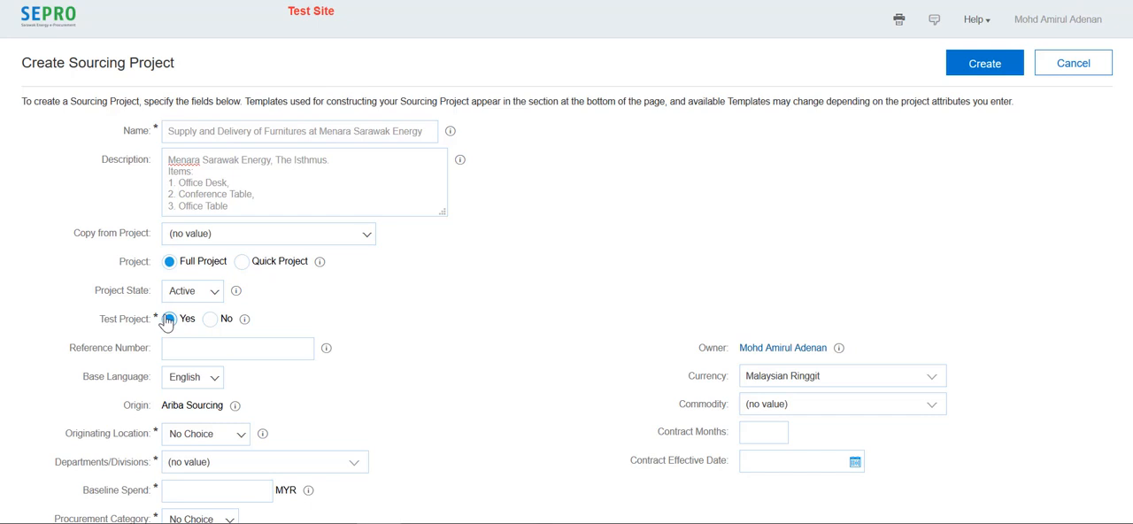
pyautogui.click(220, 348)
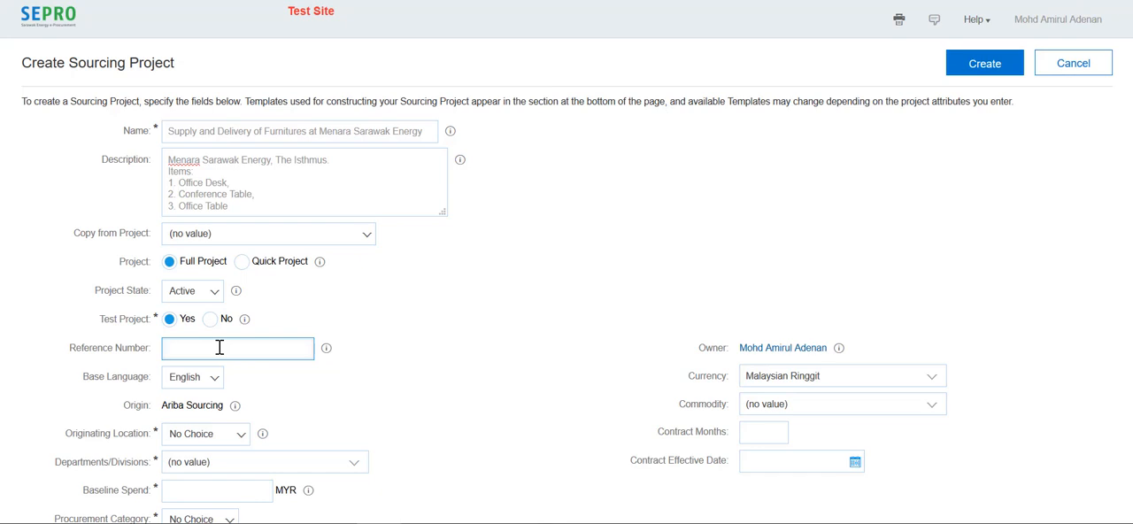
pyautogui.write('Tender01/2019')
# Set the originating location to HQ and the department to 50034005_50034060 Contract & Procurement - Contract & Procurement Governance
pyautogui.scroll(-3, 315, 393)
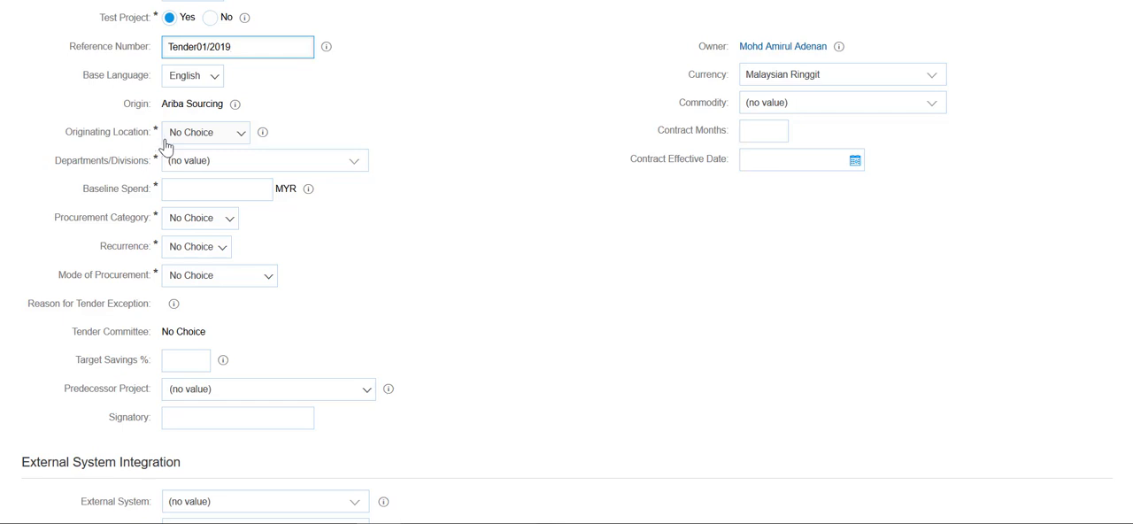
pyautogui.click(237, 135)
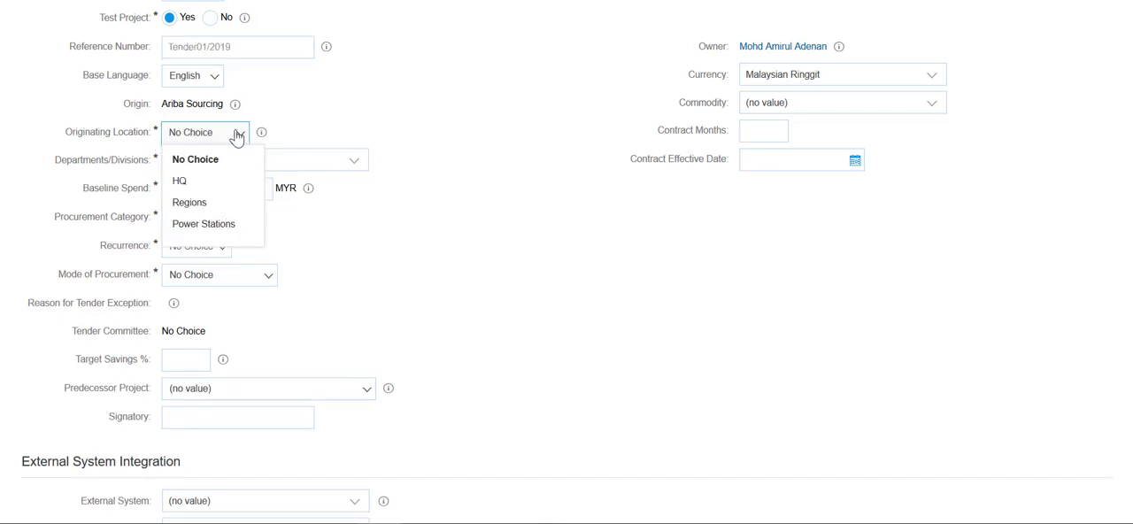
pyautogui.click(216, 179)
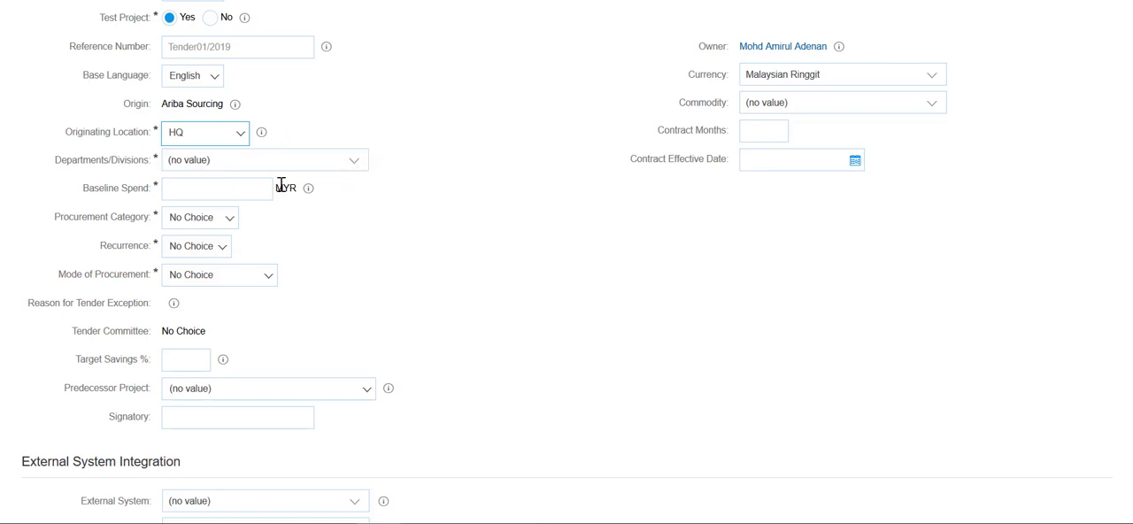
pyautogui.click(240, 139)
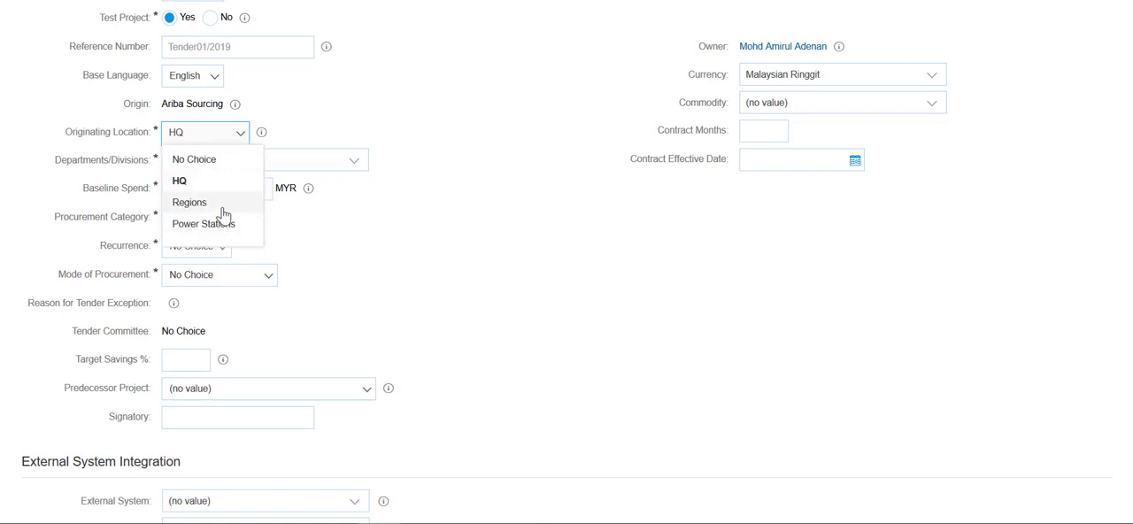
pyautogui.click(370, 215)
pyautogui.click(354, 166)
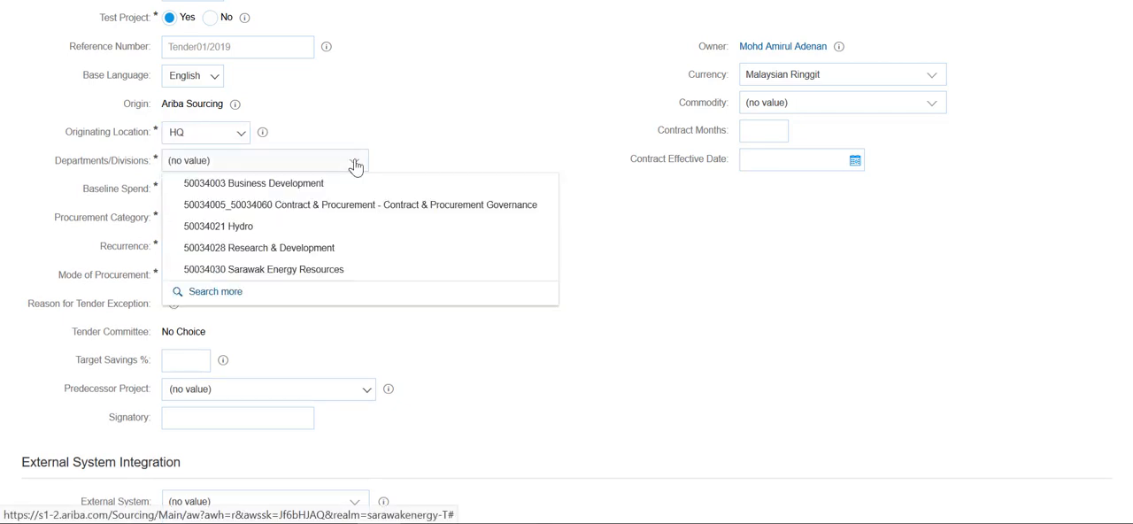
pyautogui.click(305, 208)
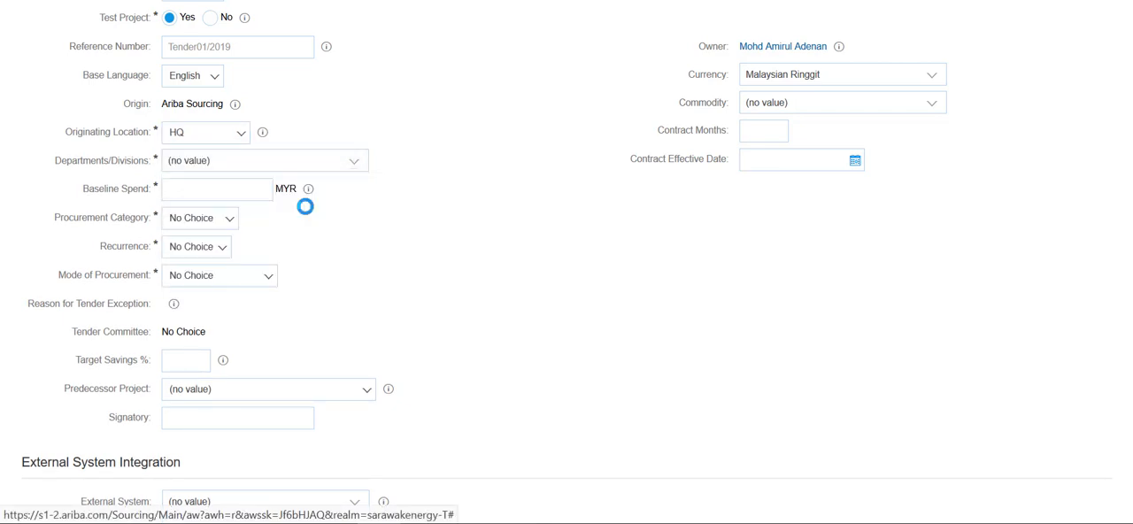
# Set the baseline spend to 750,000 MYR and the procurement category to Goods
pyautogui.click(242, 190)
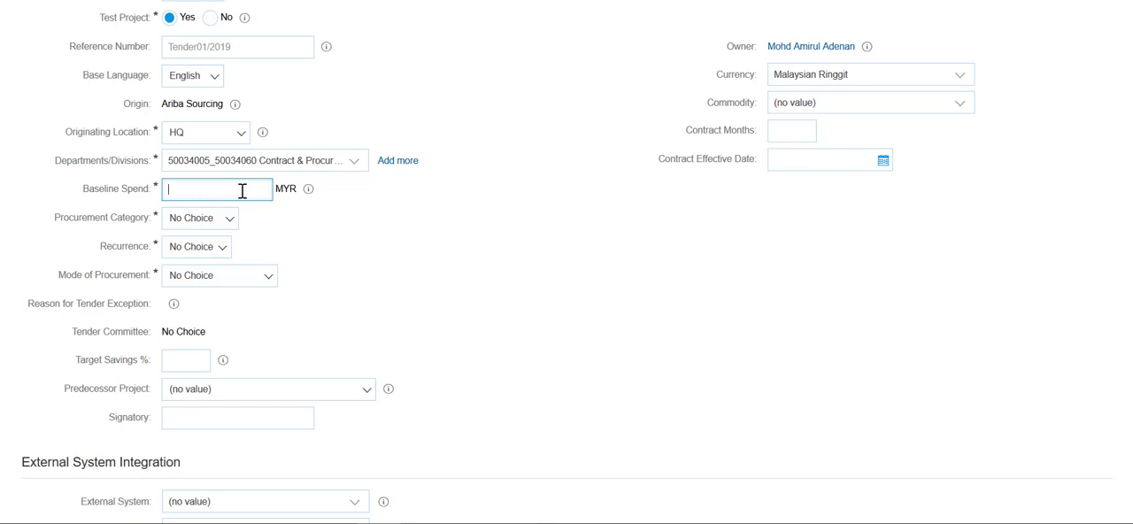
pyautogui.write('750000')
pyautogui.click(478, 257)
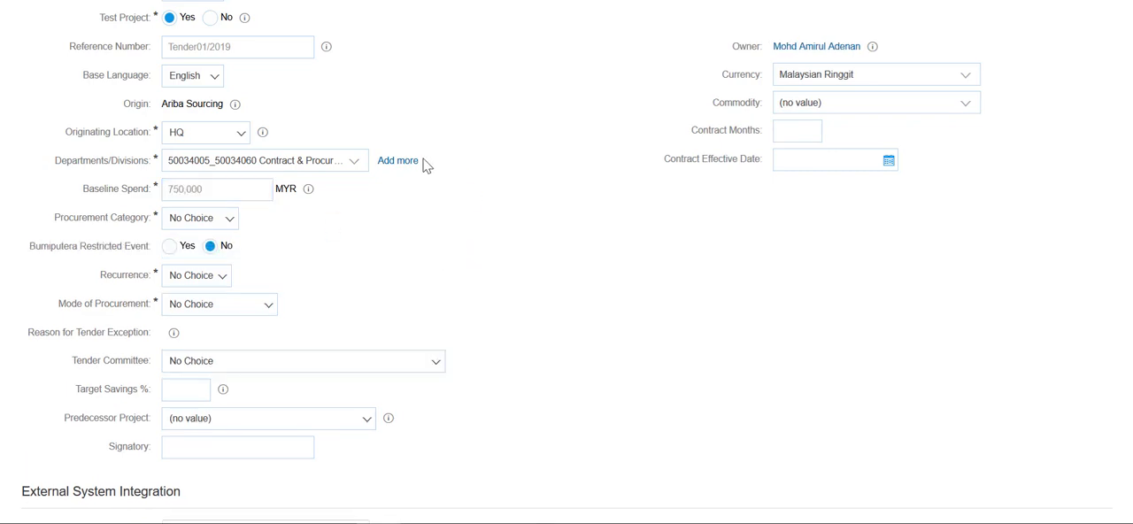
pyautogui.click(228, 219)
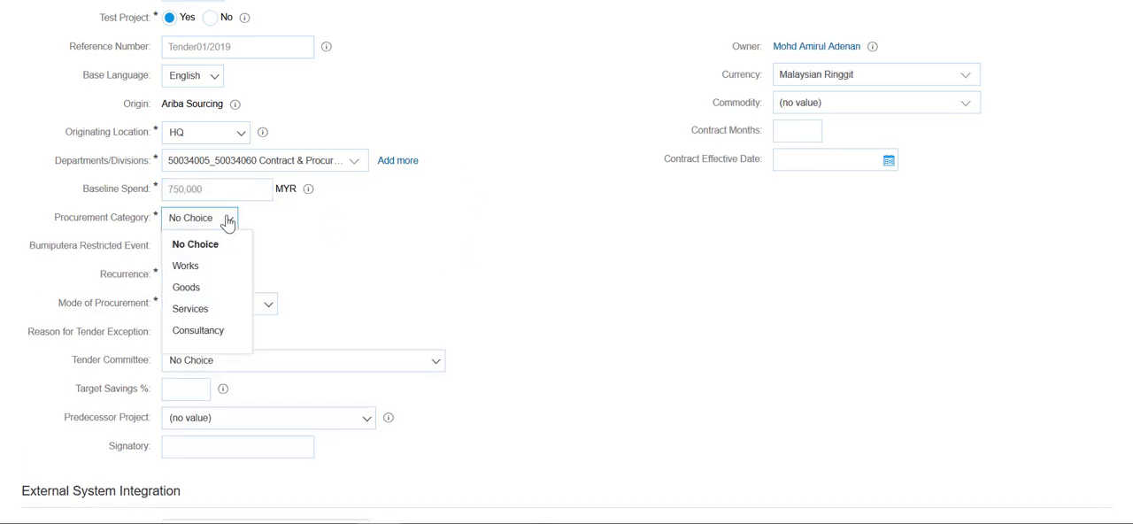
pyautogui.click(202, 288)
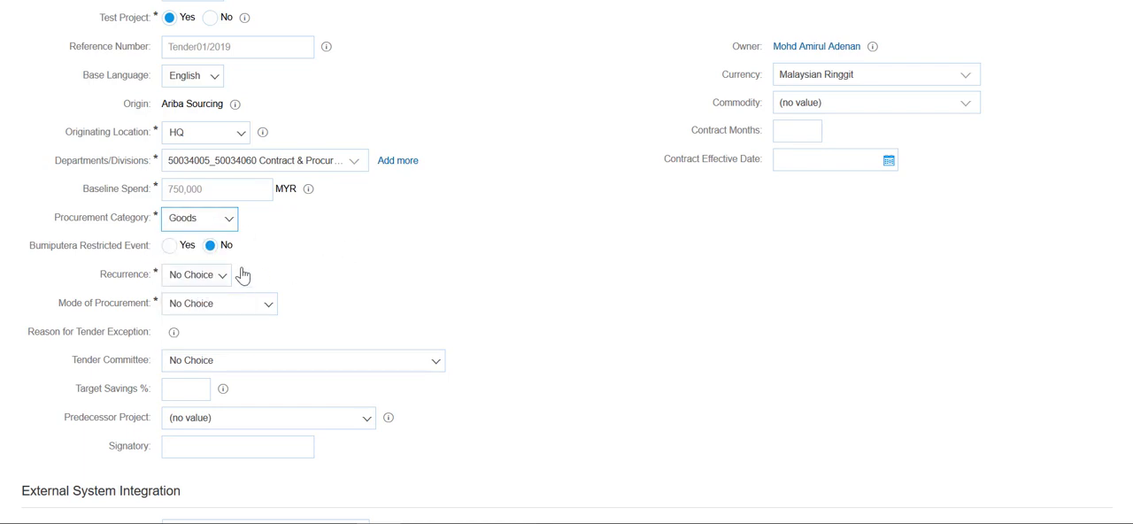
# Set the recurrence to One-Time and the mode of procurement to Tender
pyautogui.click(210, 276)
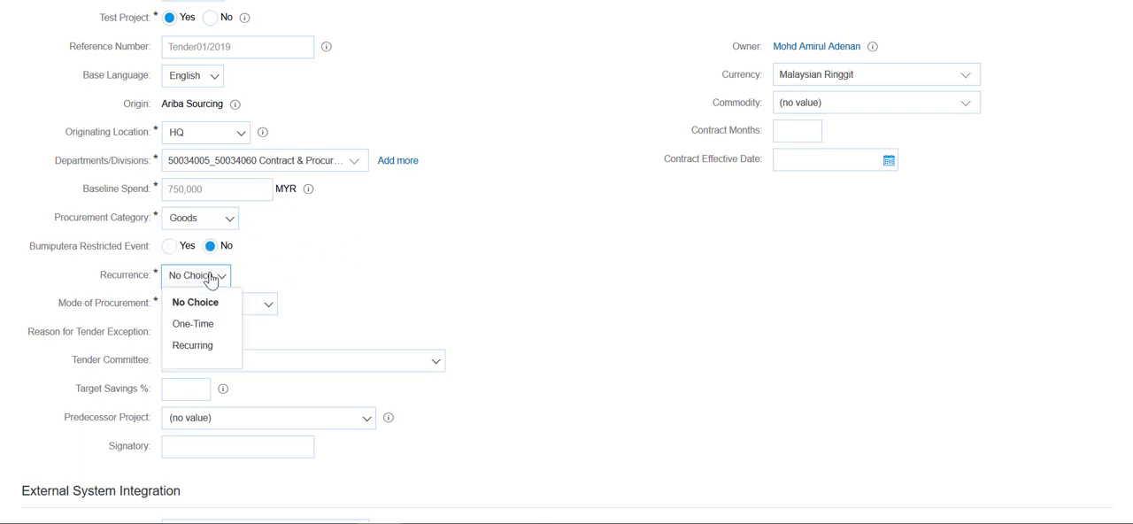
pyautogui.click(204, 327)
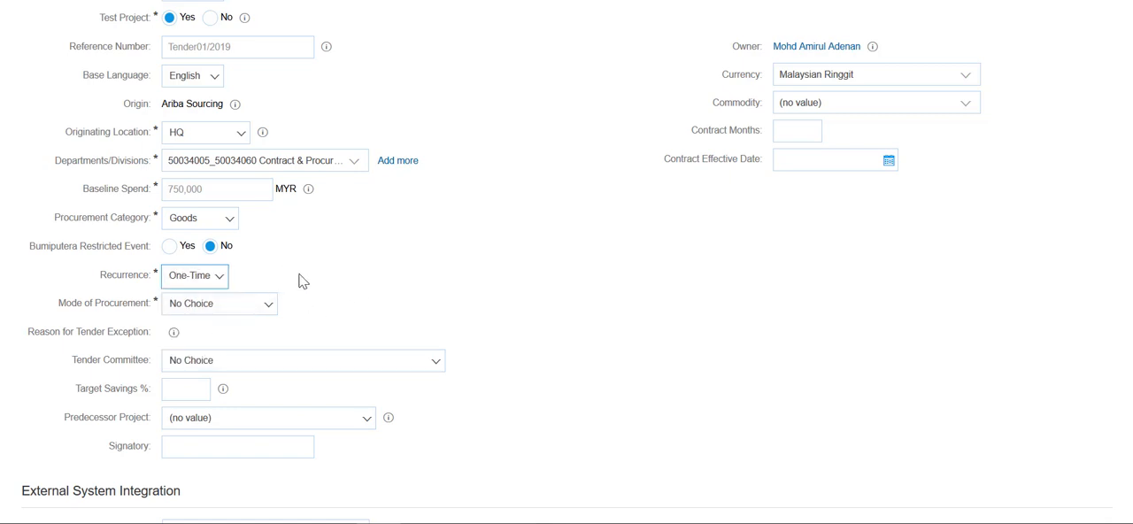
pyautogui.click(248, 311)
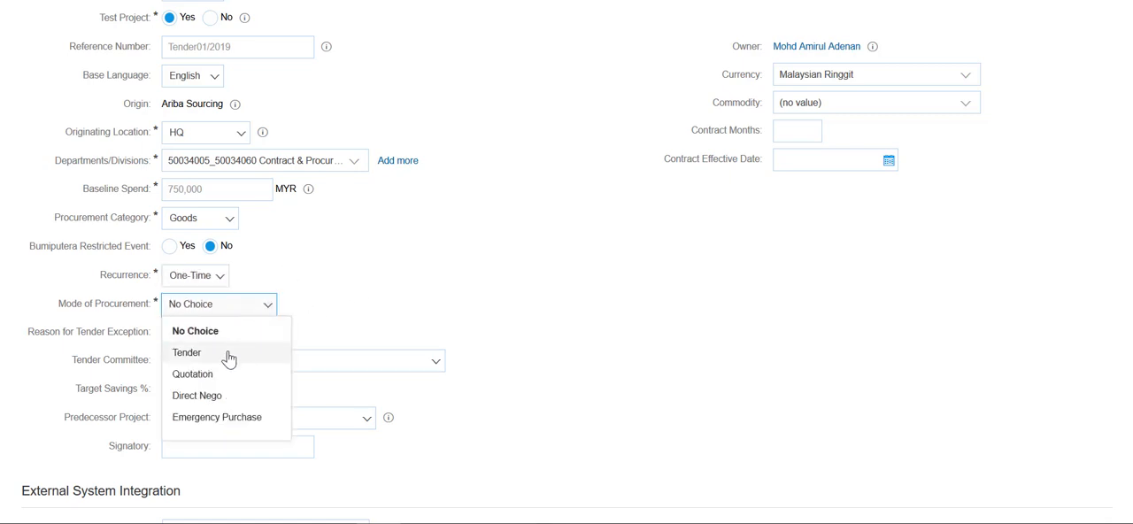
pyautogui.click(228, 354)
# Choose the Group Operation Management Tender Committee (GOMTC) as tender committee and give "As per PPP" as the reason for choosing it
pyautogui.click(374, 363)
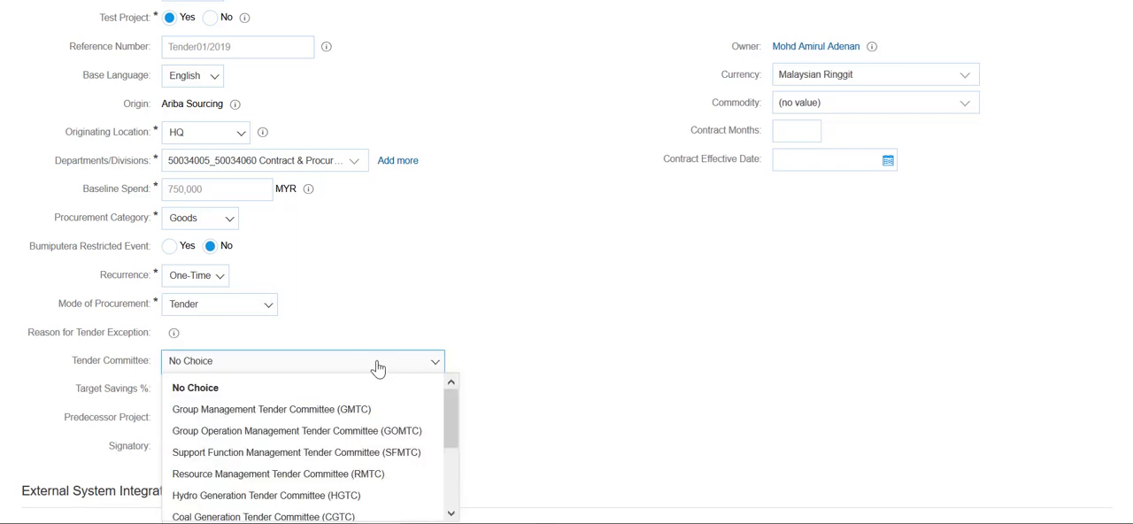
pyautogui.click(345, 430)
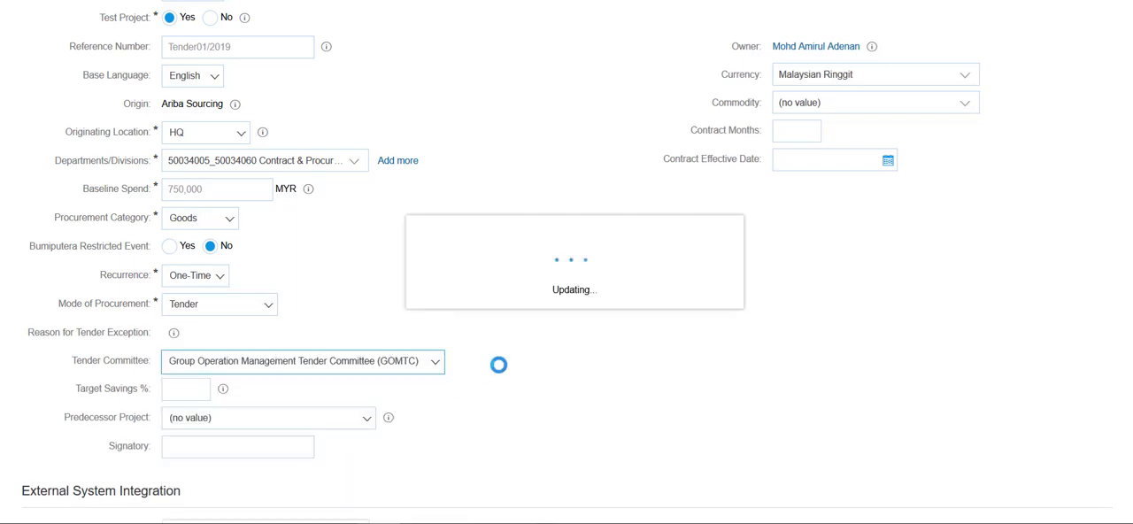
pyautogui.click(305, 389)
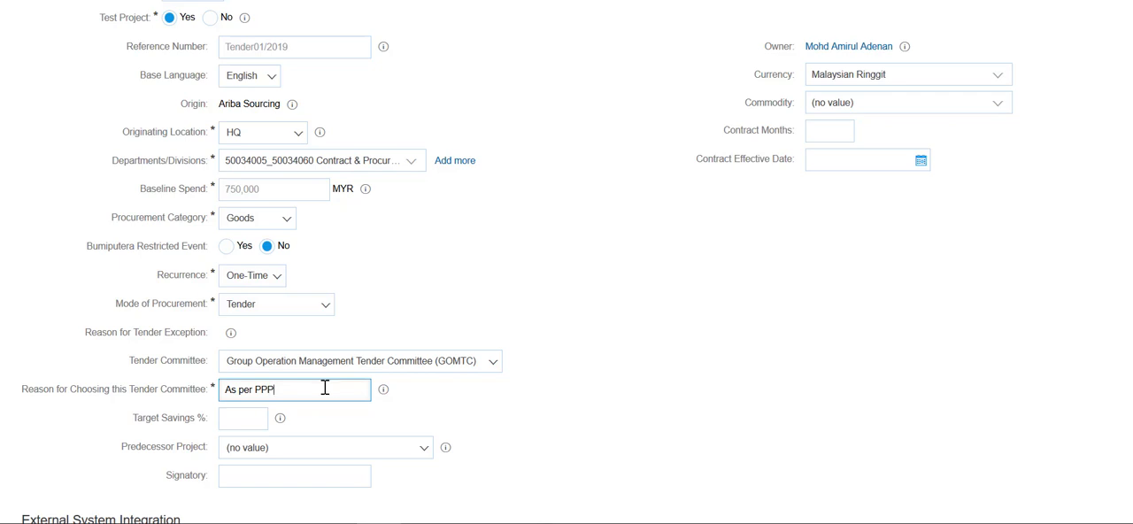
pyautogui.scroll(-1, 324, 386)
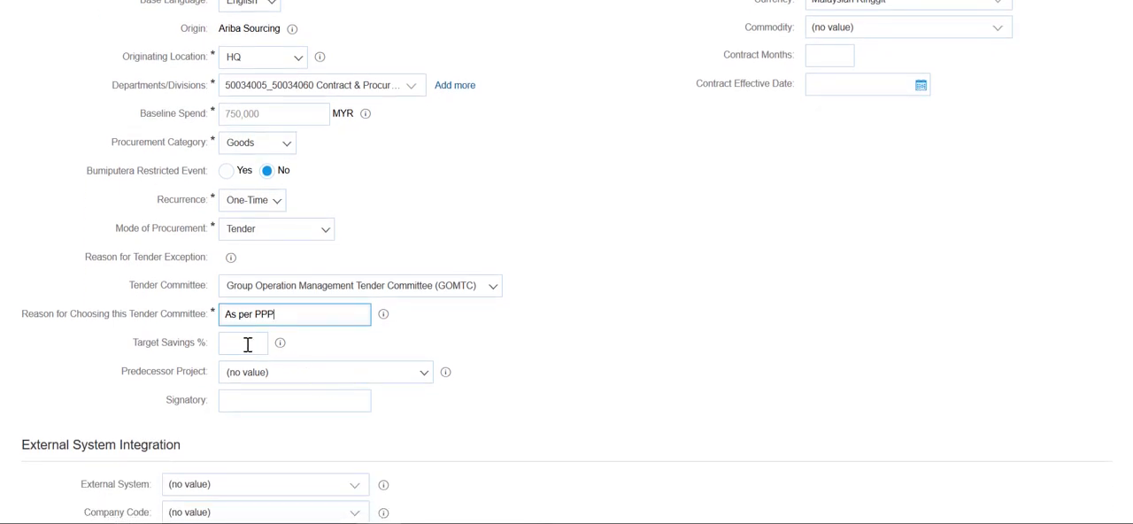
# Set the project's target savings to 5%
pyautogui.click(248, 345)
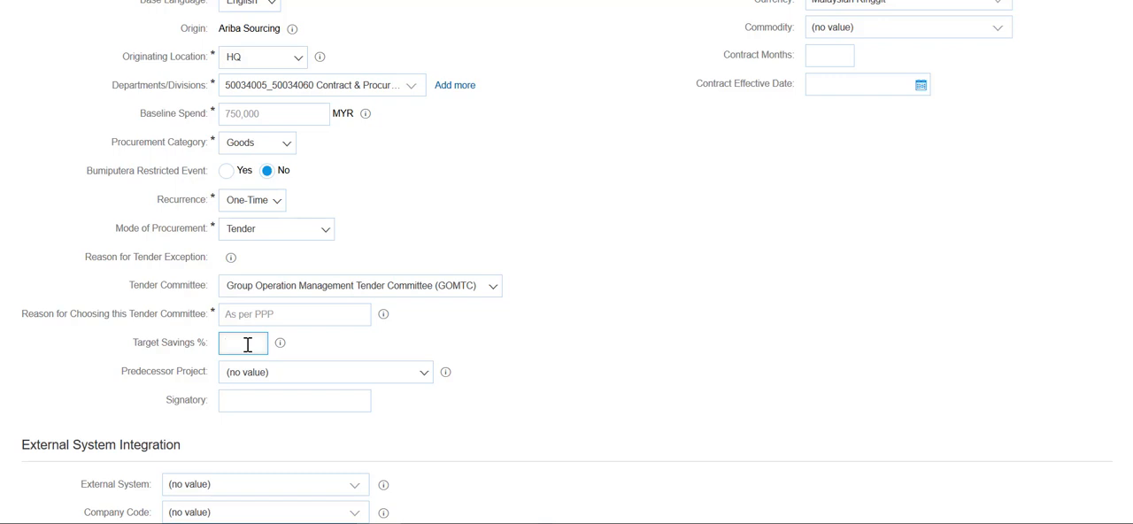
pyautogui.write('5')
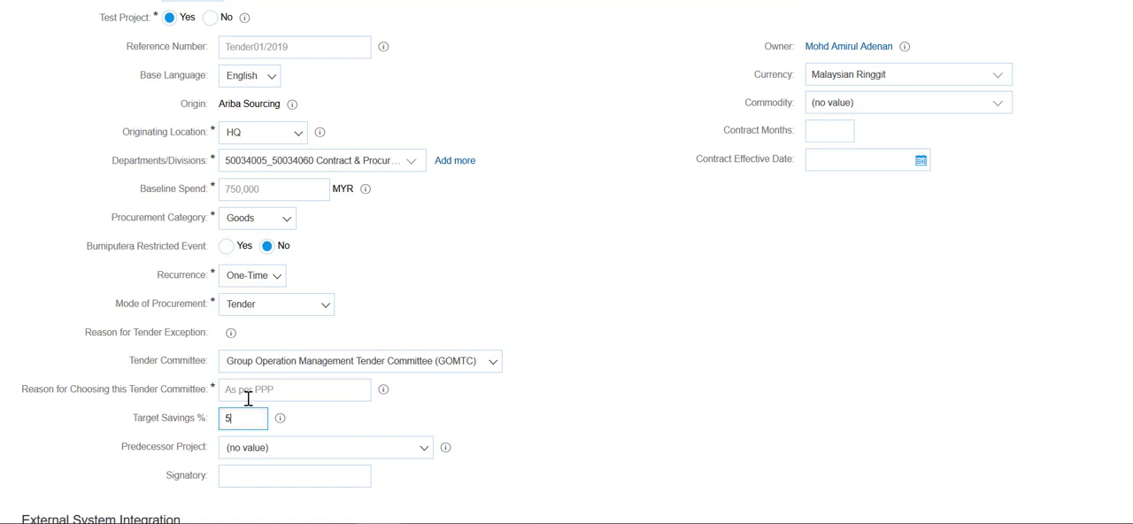
pyautogui.click(500, 400)
# Set the contract months to 12 and the contract effective date to 7 December 2019 (07/12/2019)
pyautogui.scroll(1, 642, 404)
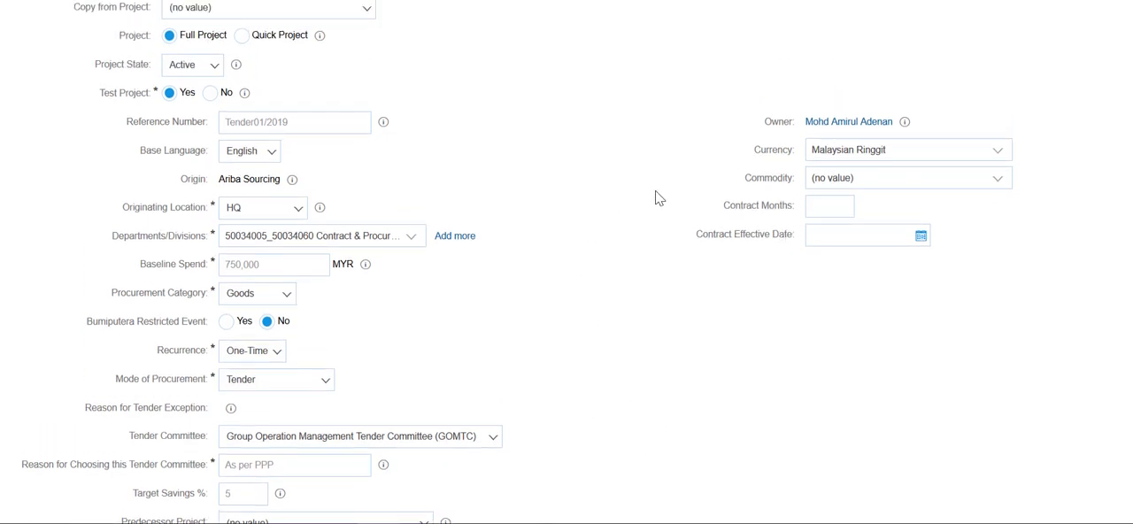
pyautogui.click(815, 201)
pyautogui.write('12')
pyautogui.click(922, 237)
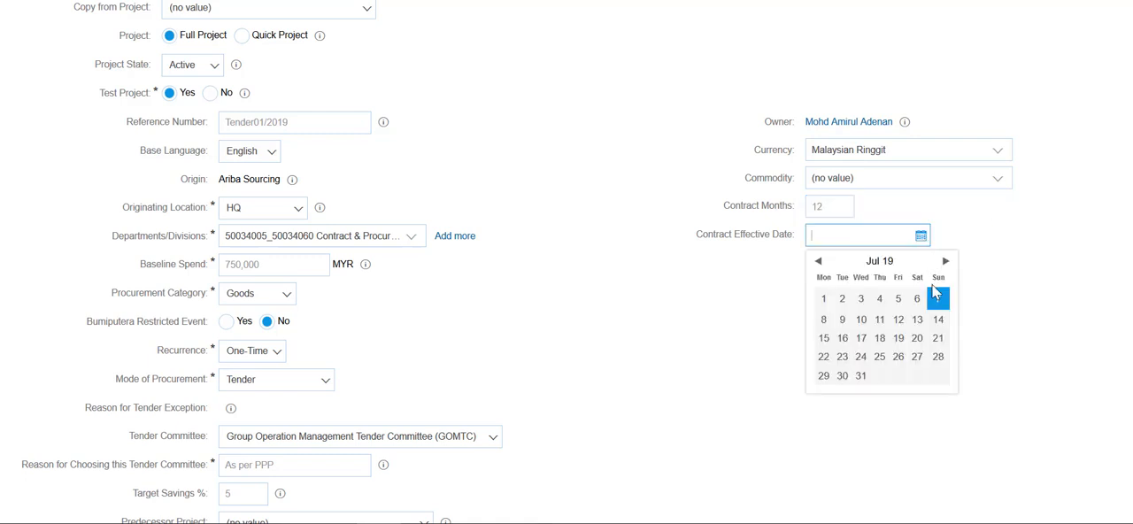
pyautogui.click(945, 261)
pyautogui.click(941, 262)
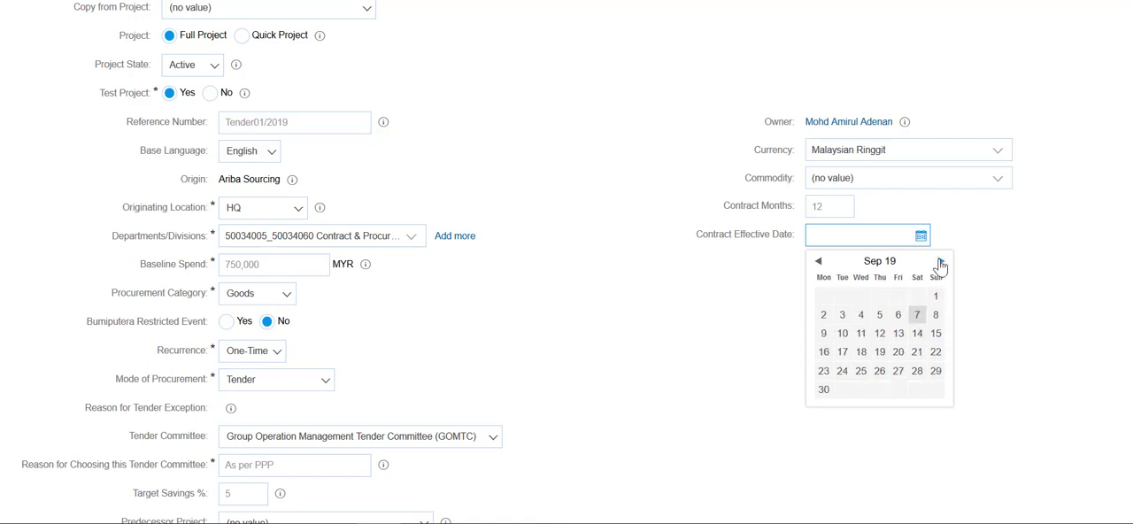
pyautogui.click(940, 262)
pyautogui.click(940, 262)
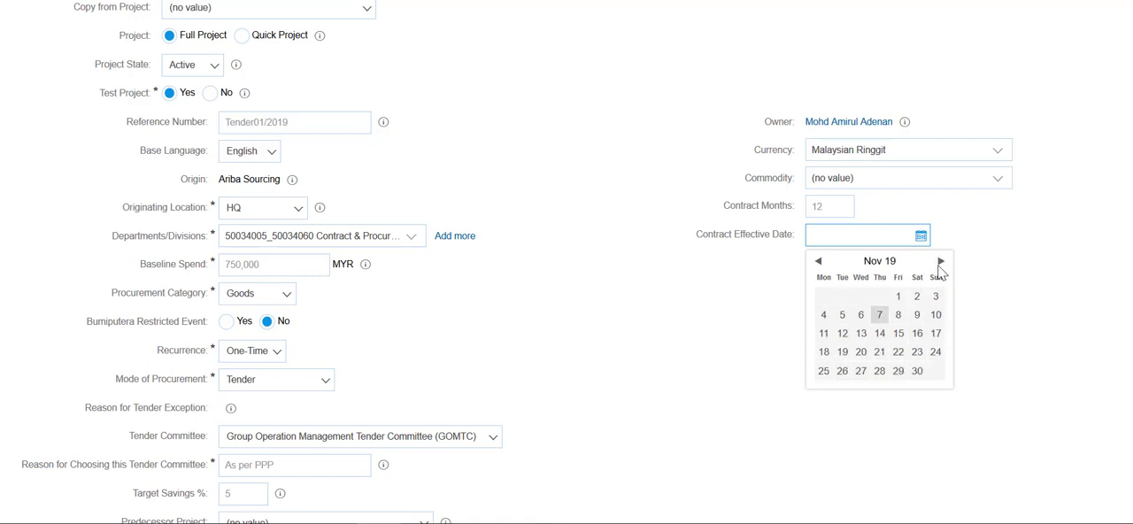
pyautogui.click(941, 262)
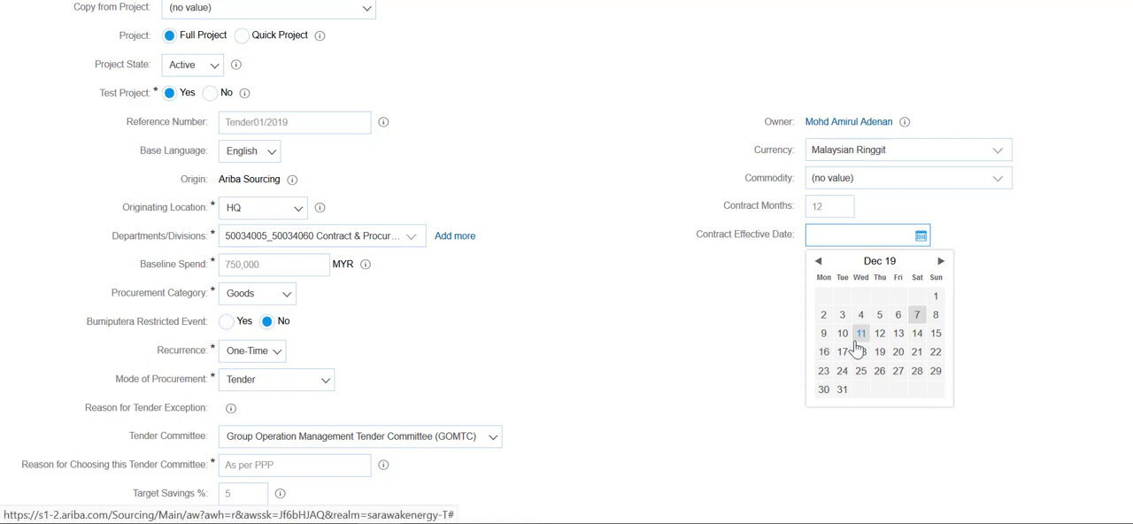
pyautogui.click(917, 314)
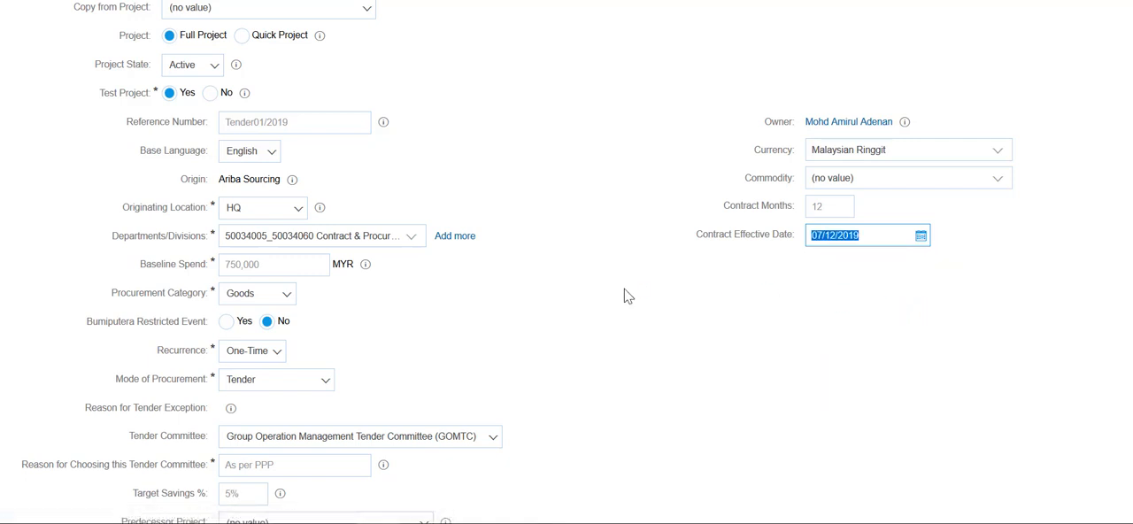
pyautogui.click(627, 282)
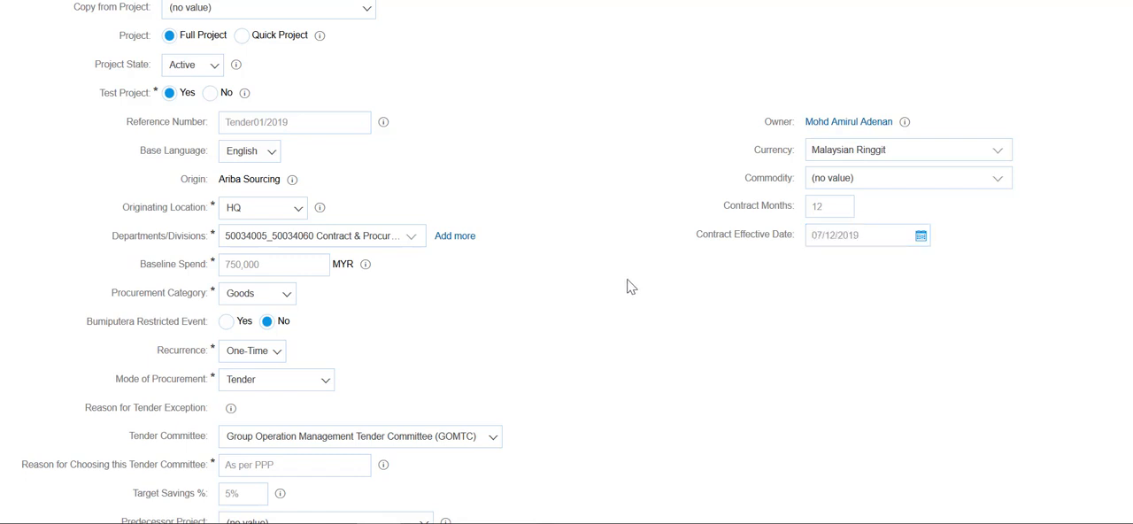
# Choose the SEPRO Tender and Quotation Process Template and set its event type to Invited
pyautogui.scroll(-6, 627, 281)
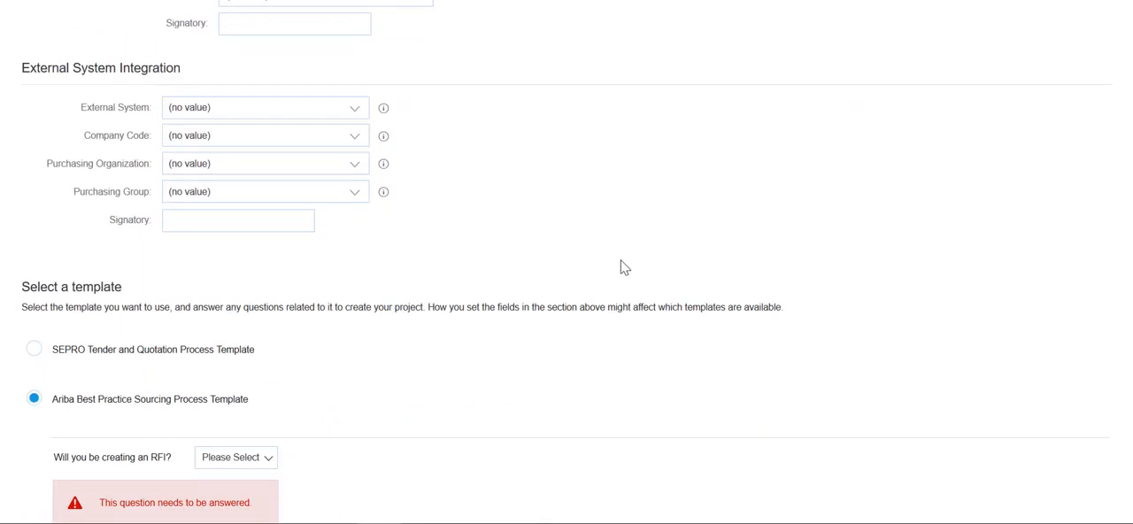
pyautogui.scroll(-2, 625, 267)
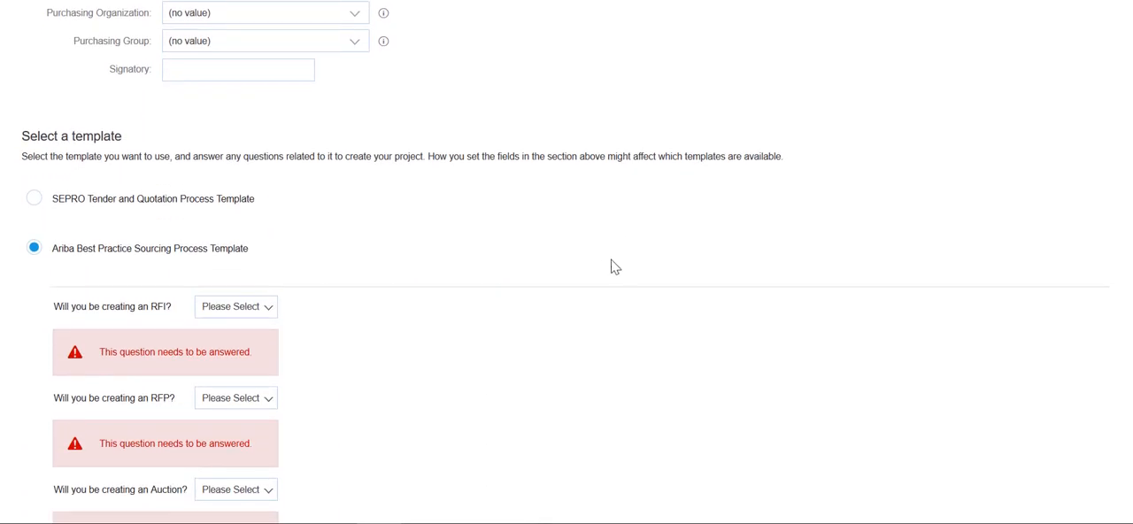
pyautogui.click(33, 202)
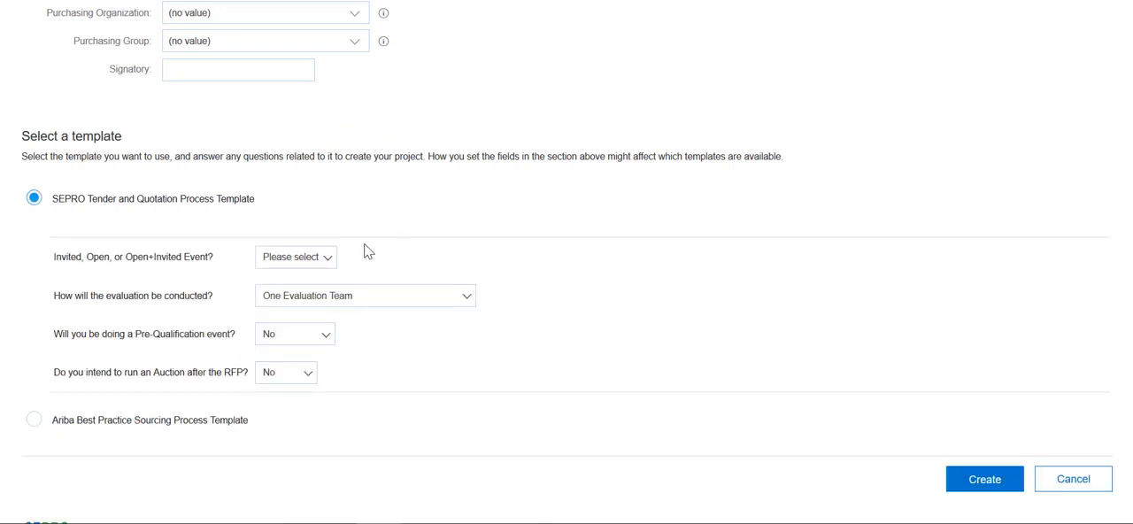
pyautogui.click(329, 259)
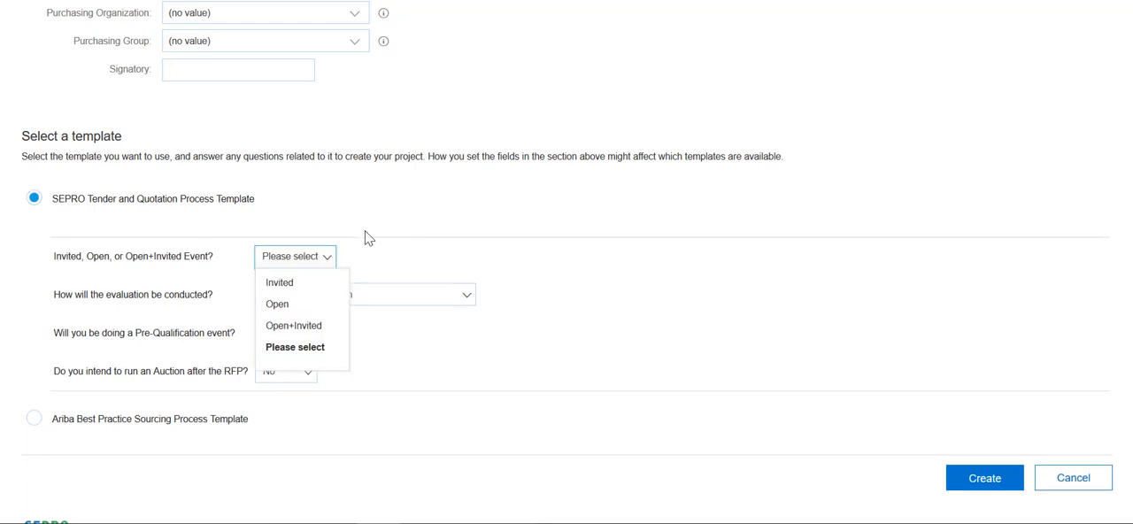
pyautogui.click(304, 285)
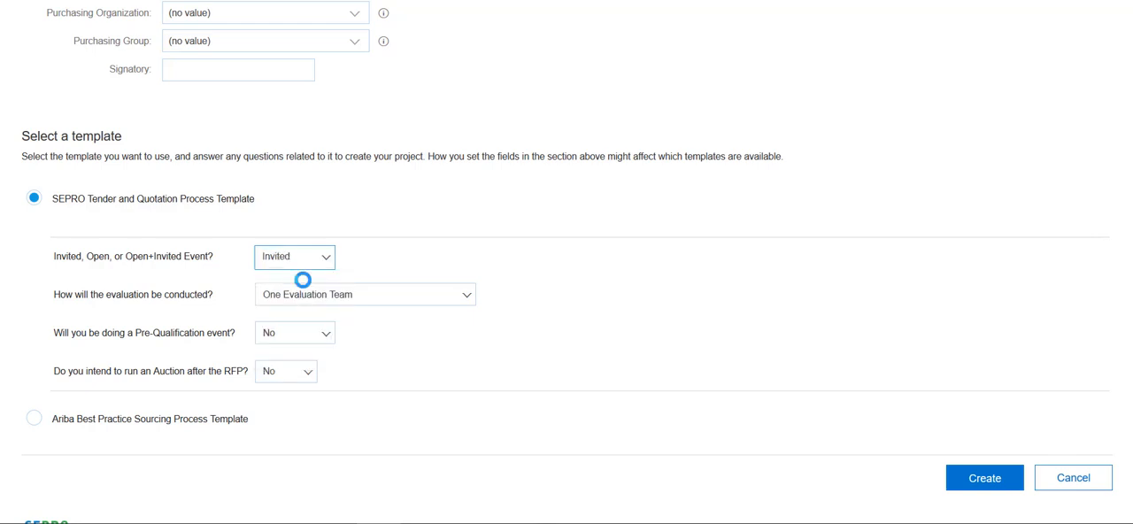
# Choose One Evaluation Team for how the evaluation is conducted and keep the Pre-Qualification event answer at No
pyautogui.click(451, 300)
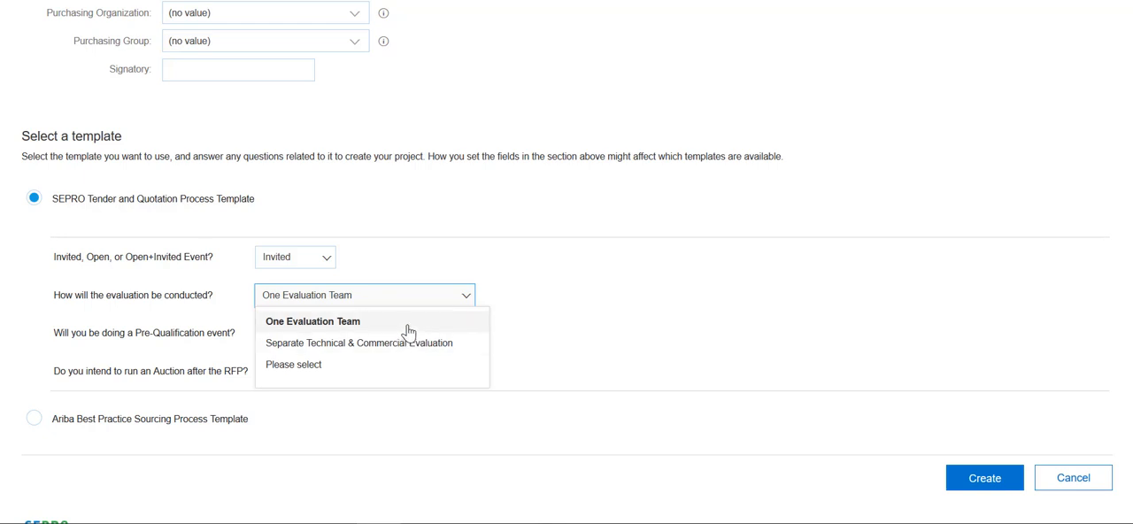
pyautogui.click(408, 326)
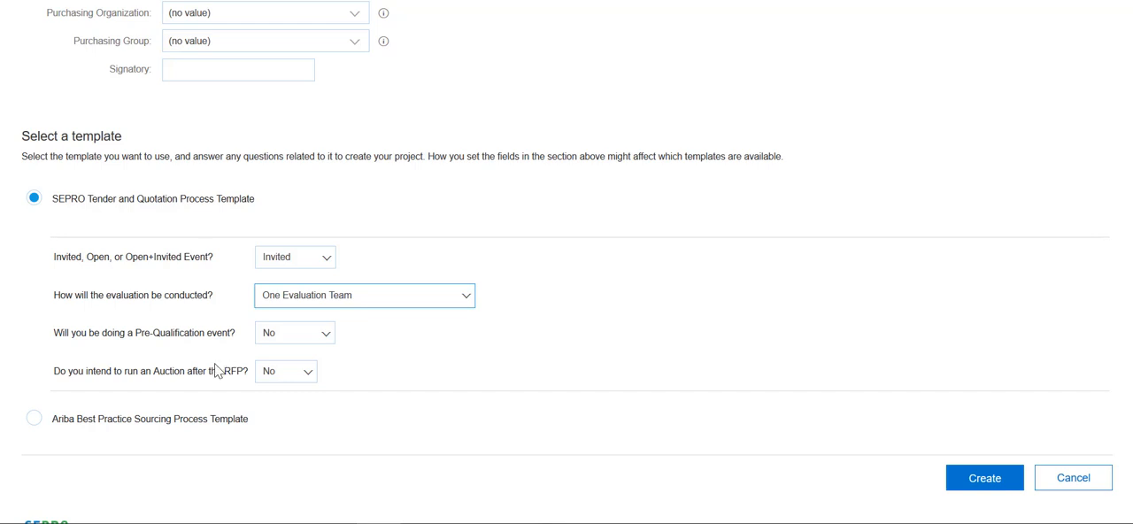
pyautogui.moveTo(133, 332); pyautogui.dragTo(233, 333)
pyautogui.click(285, 343)
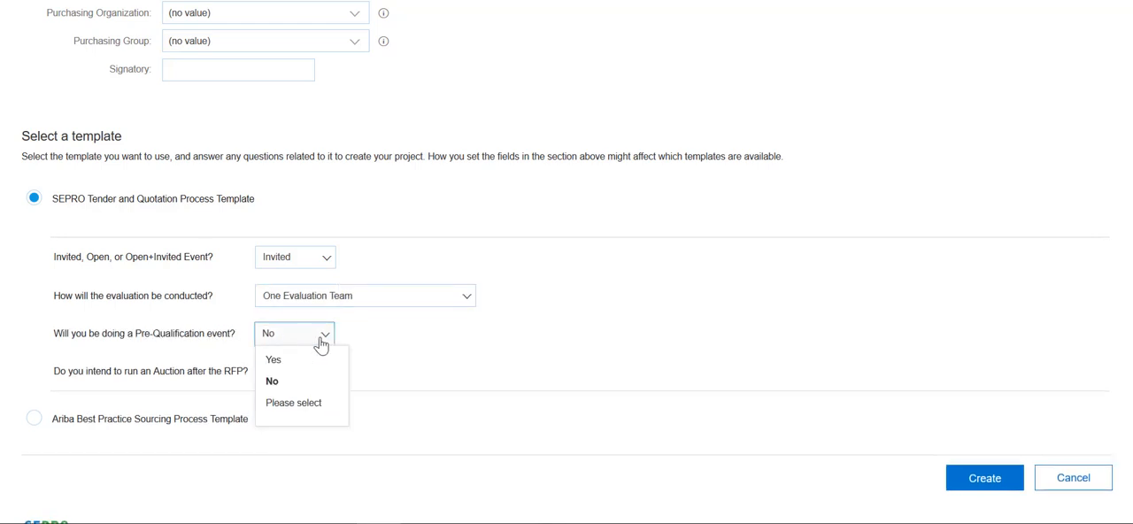
pyautogui.click(443, 345)
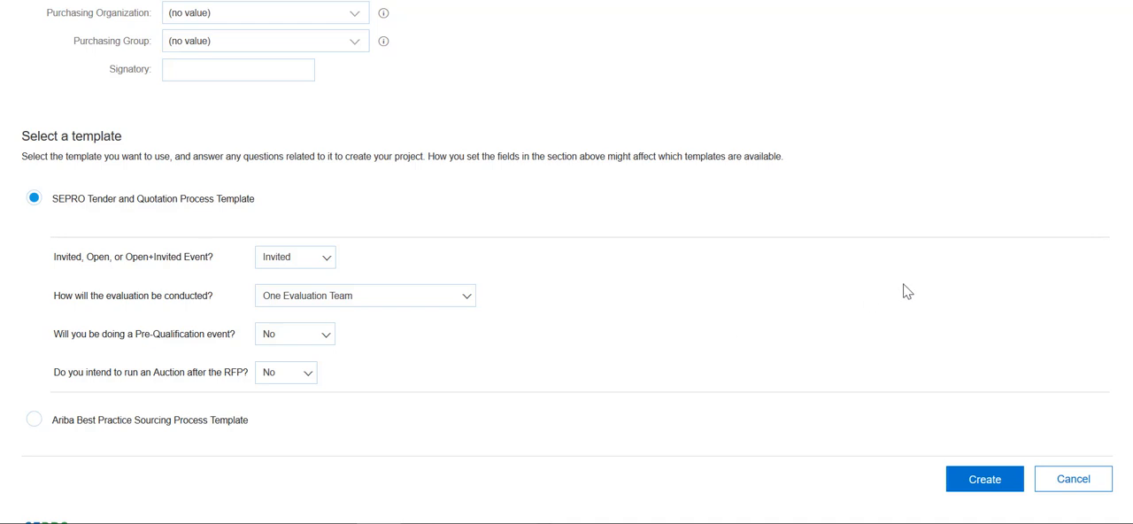
# Create the sourcing project with the completed details and template answers
pyautogui.scroll(15, 943, 378)
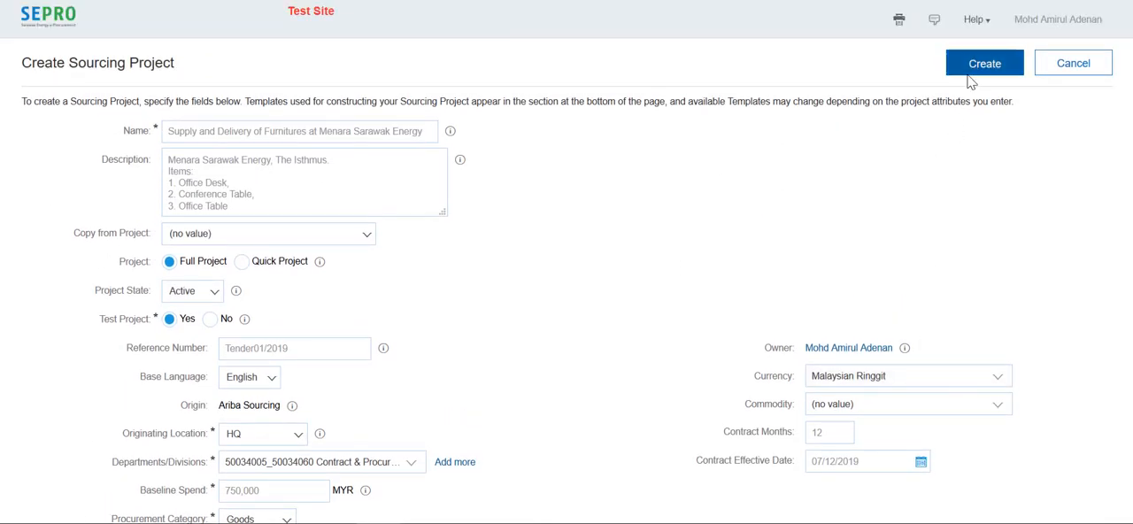
pyautogui.click(969, 71)
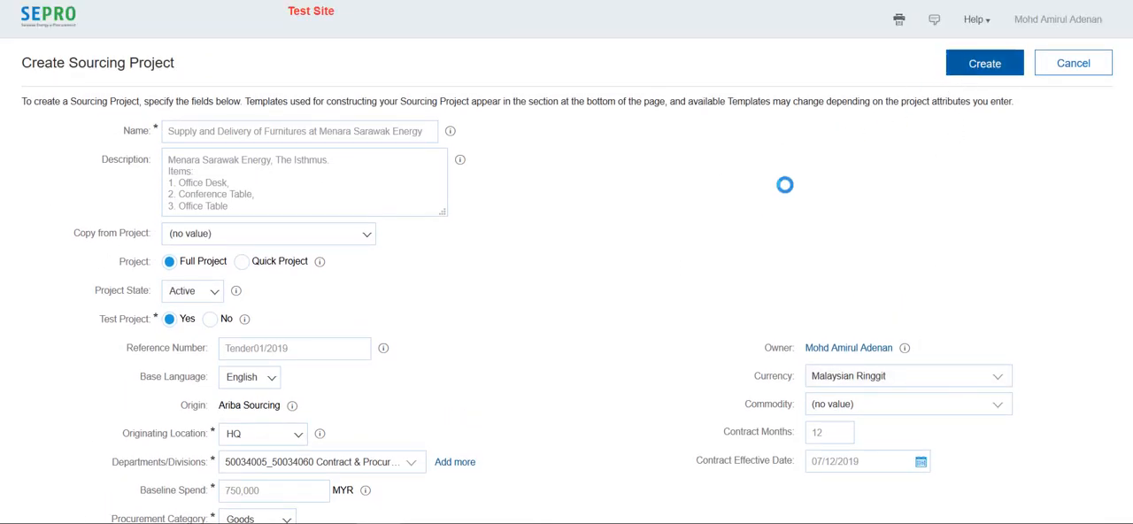